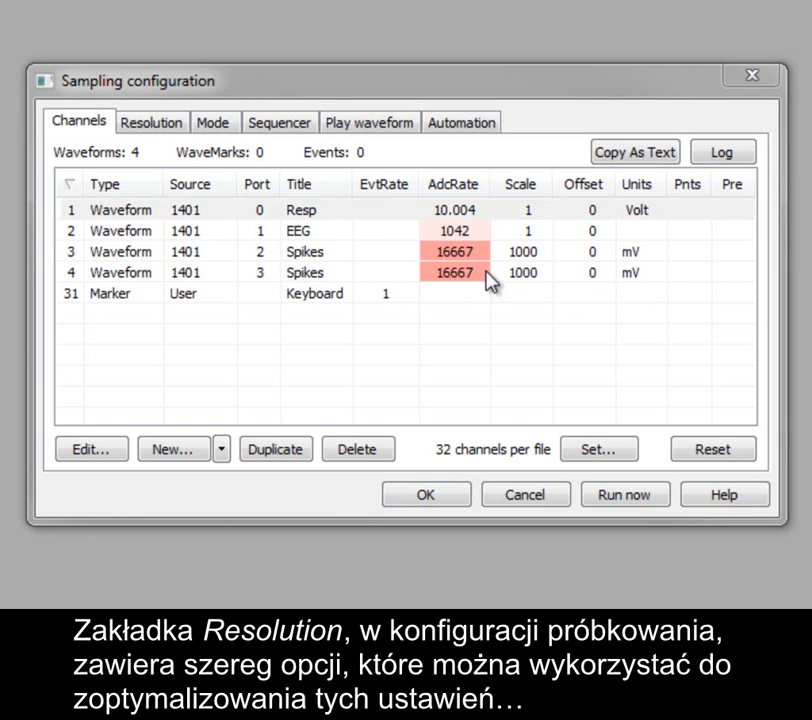
Open the sampling resolution settings and set the type of 1401 to Micro1401-3
{"action": "left_click", "coordinate": [153, 121]}
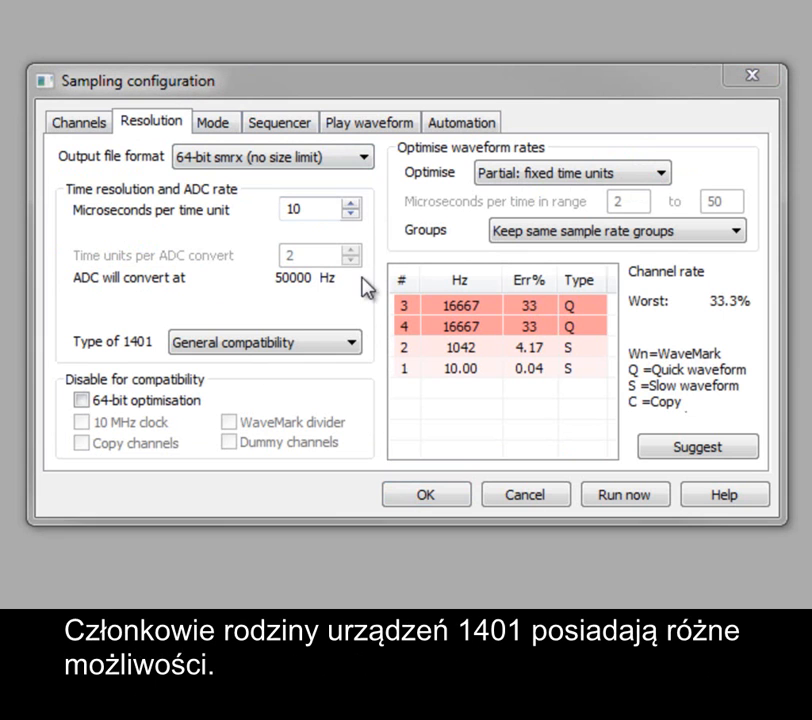
{"action": "left_click", "coordinate": [352, 345]}
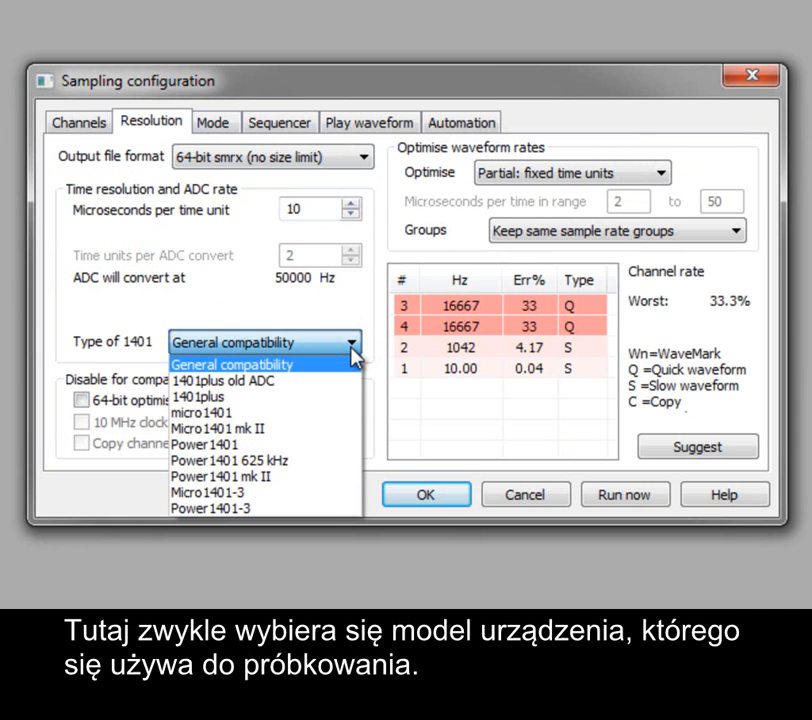
{"action": "left_click", "coordinate": [338, 491]}
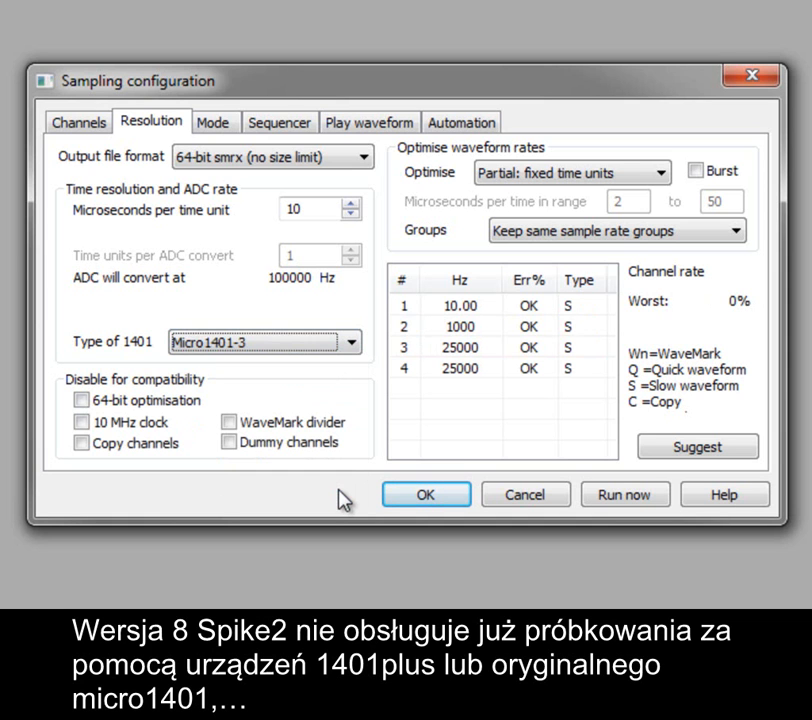
Try the 1401plus as the type of 1401, and return it to Micro1401-3
{"action": "left_click", "coordinate": [354, 343]}
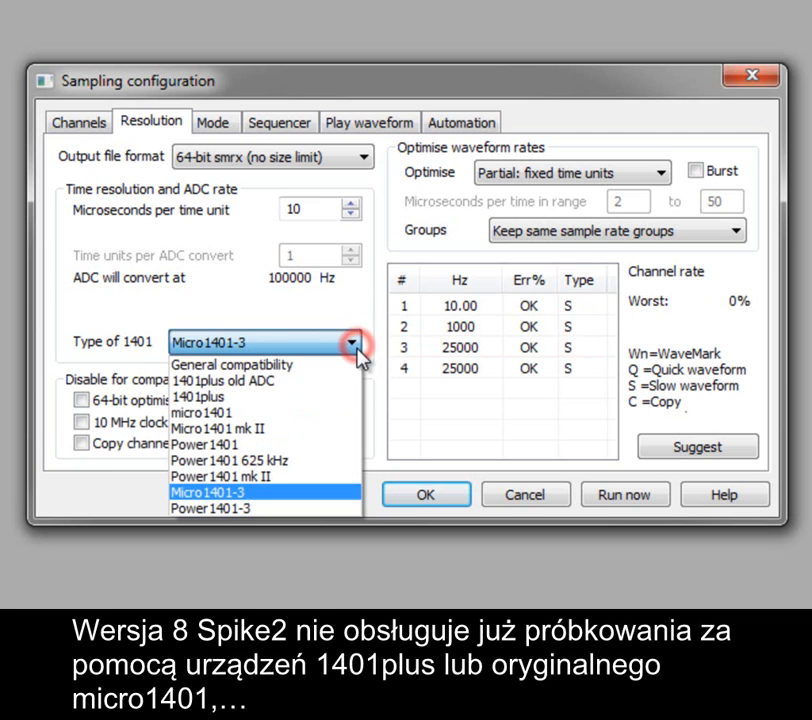
{"action": "left_click", "coordinate": [343, 399]}
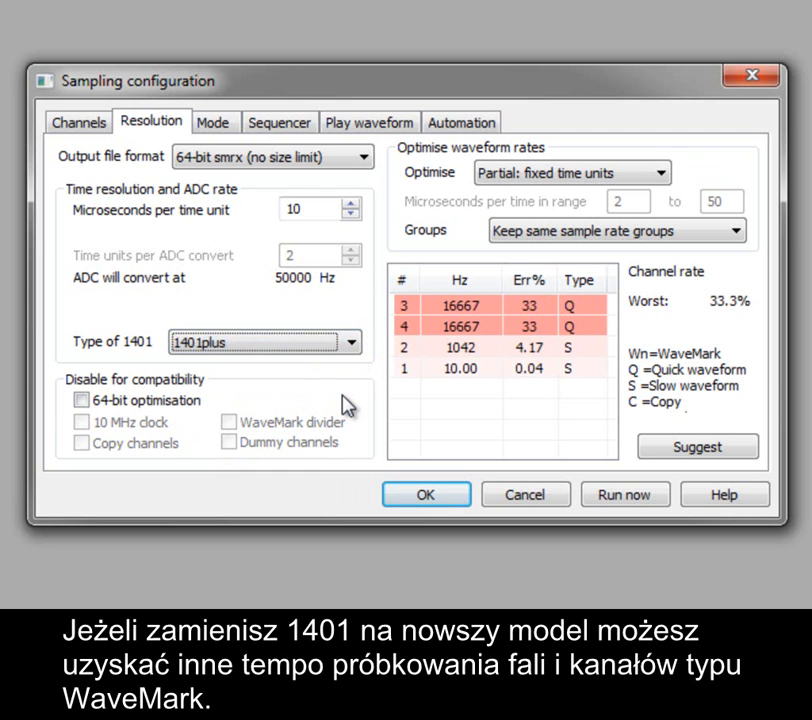
{"action": "left_click", "coordinate": [351, 343]}
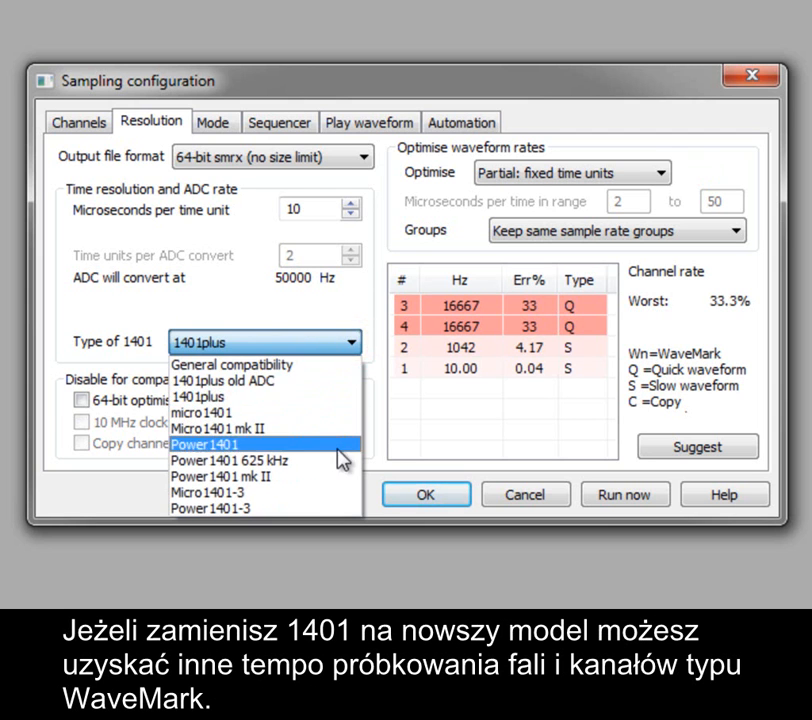
{"action": "left_click", "coordinate": [334, 492]}
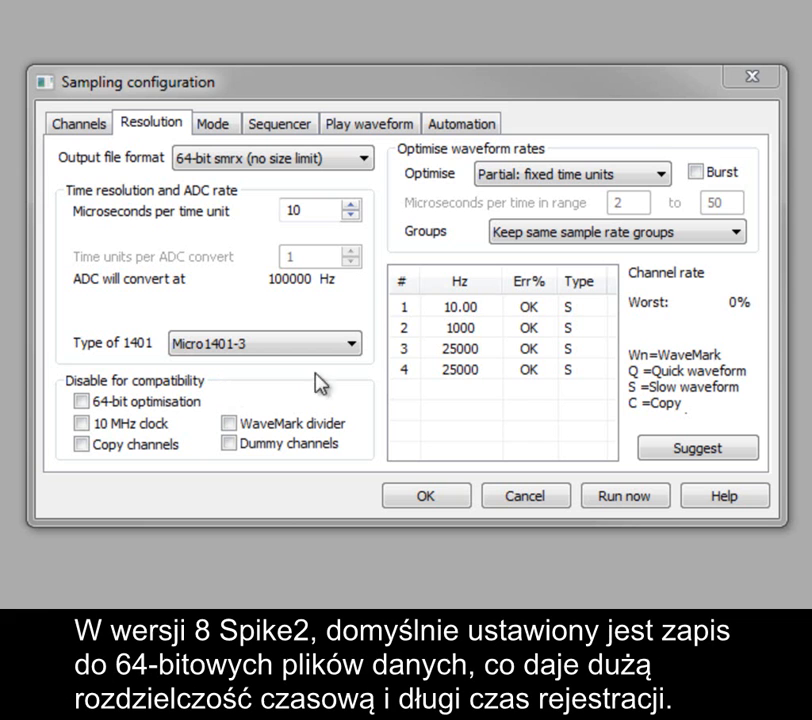
Review the available output file formats and set the microseconds per time unit to 1
{"action": "left_click", "coordinate": [366, 160]}
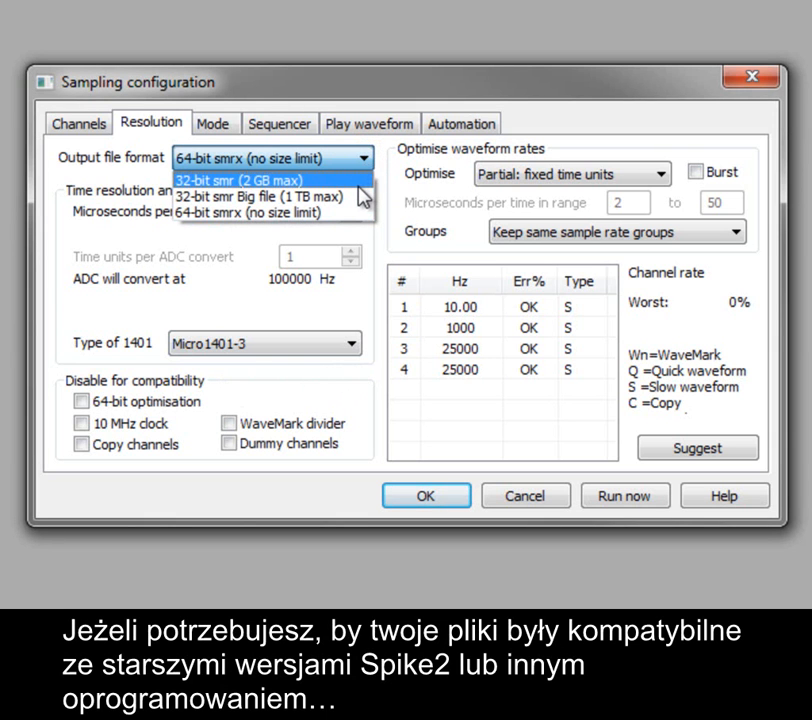
{"action": "left_click", "coordinate": [381, 240]}
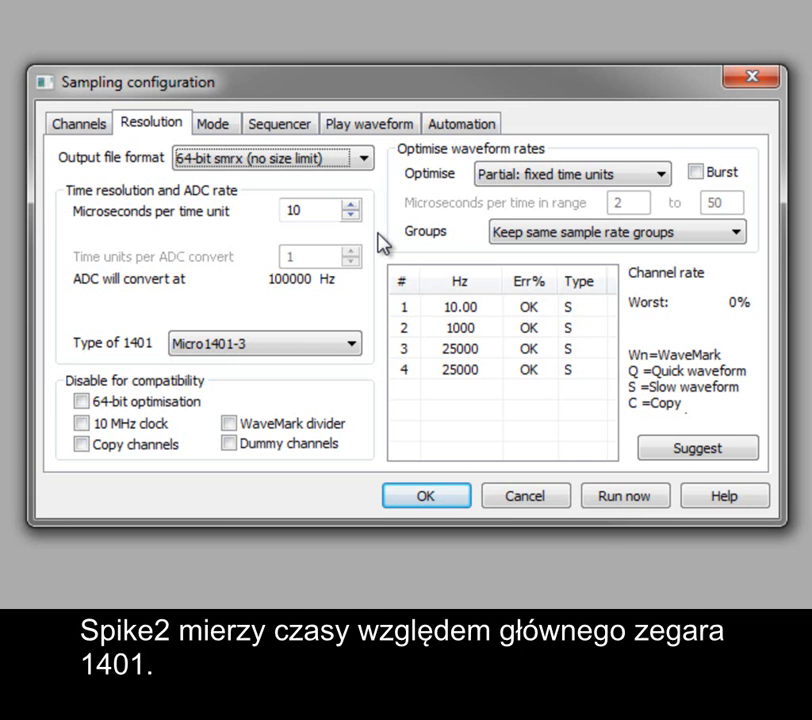
{"action": "left_click", "coordinate": [309, 208]}
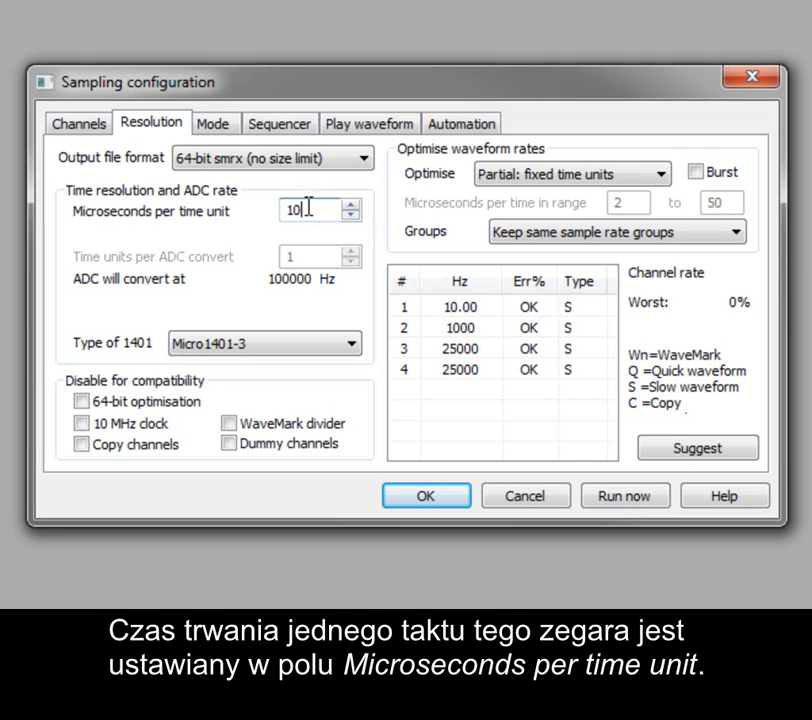
{"action": "key", "text": "BackSpace"}
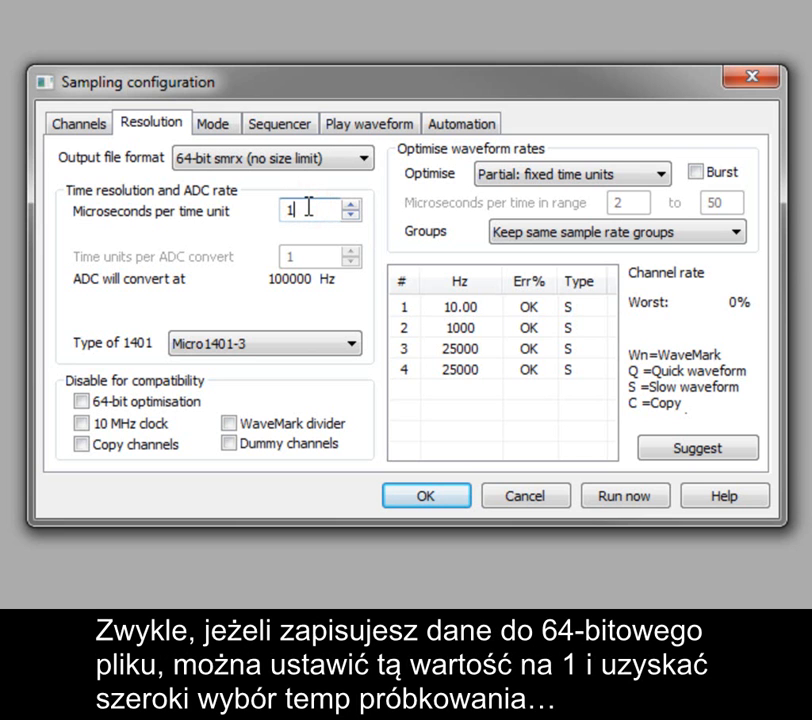
{"action": "key", "text": "Tab"}
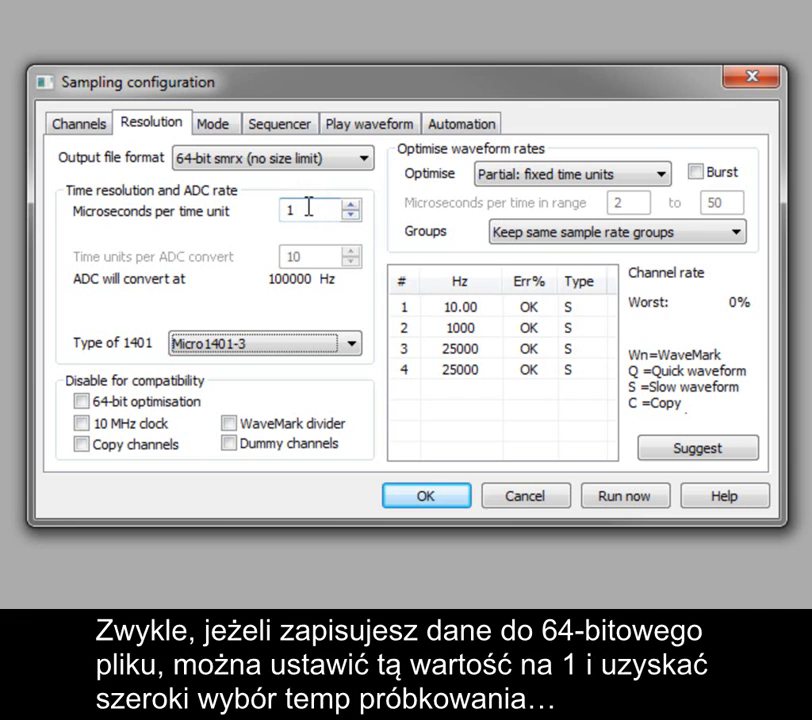
Change the output file format to 32-bit smr (2 GB max) and set the microseconds per time unit to 2, and finally to 5
{"action": "left_click", "coordinate": [362, 162]}
{"action": "left_click", "coordinate": [358, 183]}
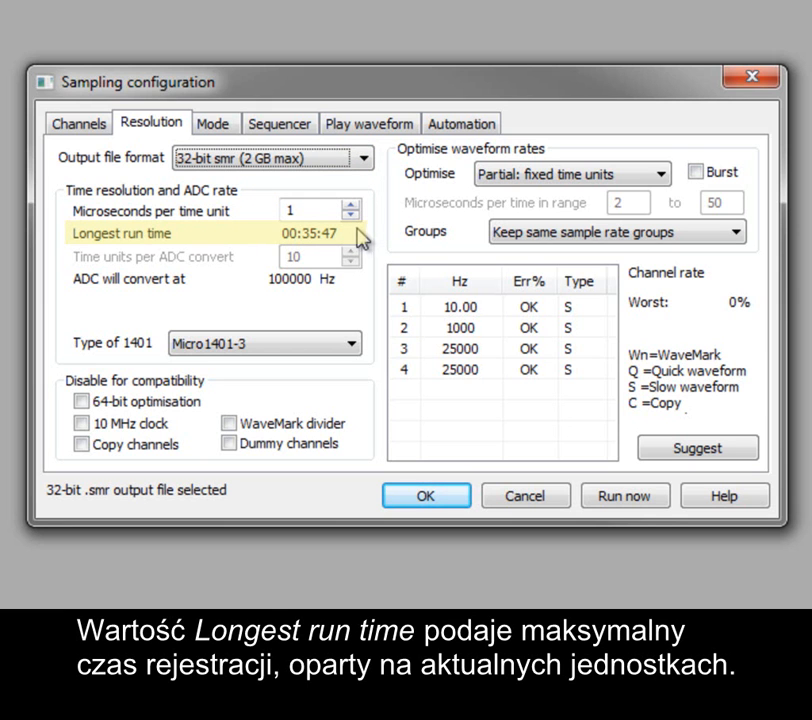
{"action": "double_click", "coordinate": [317, 212]}
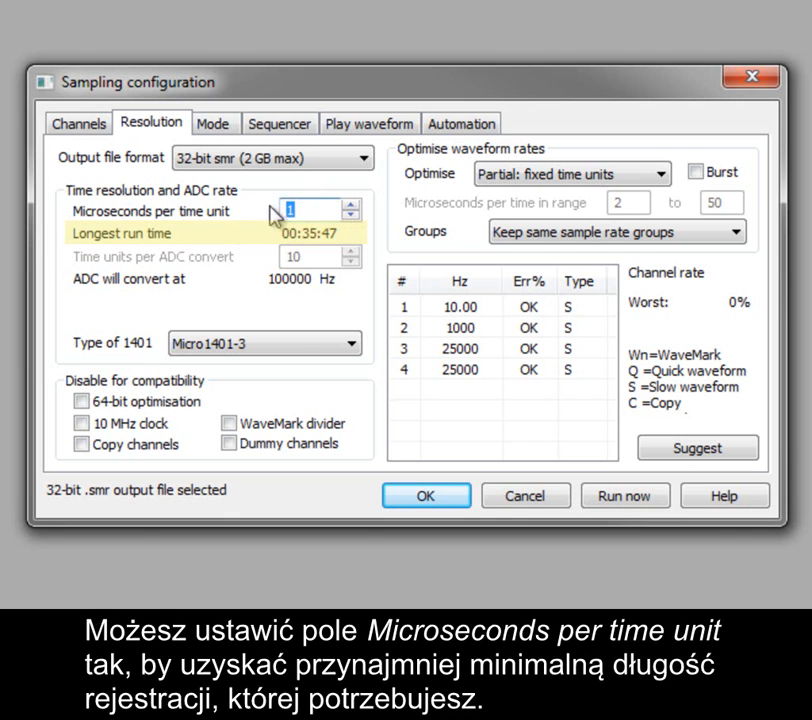
{"action": "type", "text": "2"}
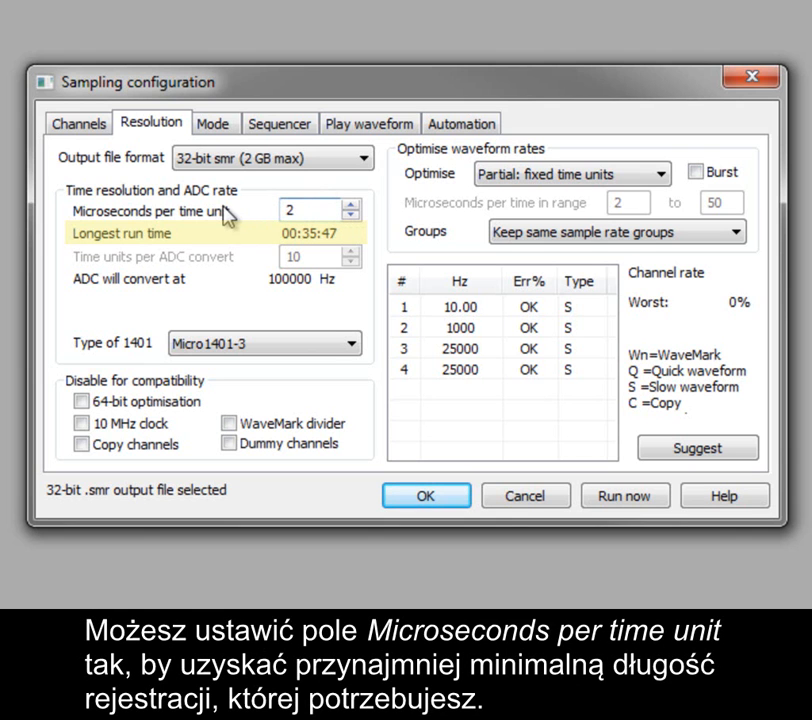
{"action": "double_click", "coordinate": [298, 210]}
{"action": "type", "text": "5"}
{"action": "key", "text": "Tab"}
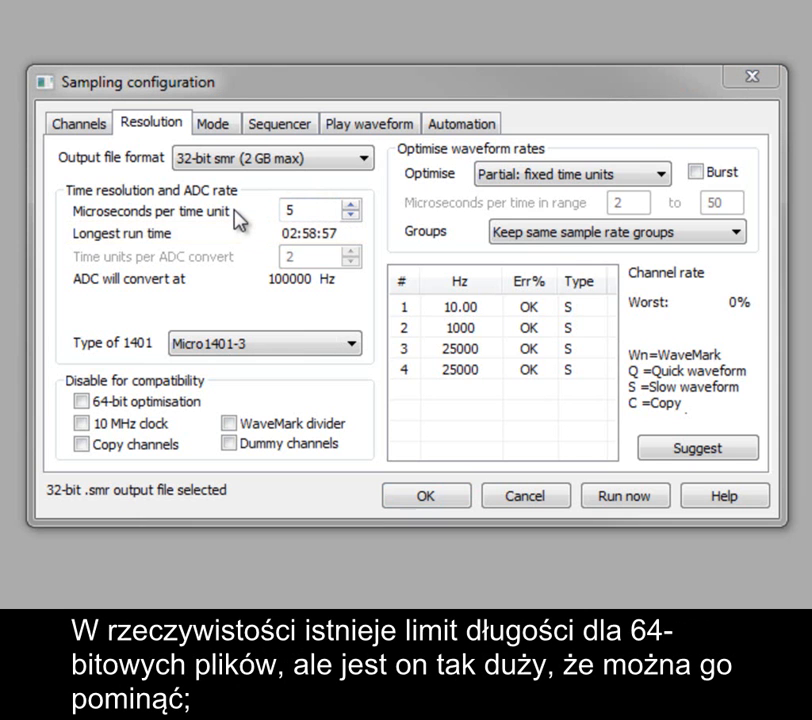
Change the output file format to 64-bit smrx (no size limit) and set the microseconds per time unit to 1
{"action": "left_click", "coordinate": [366, 158]}
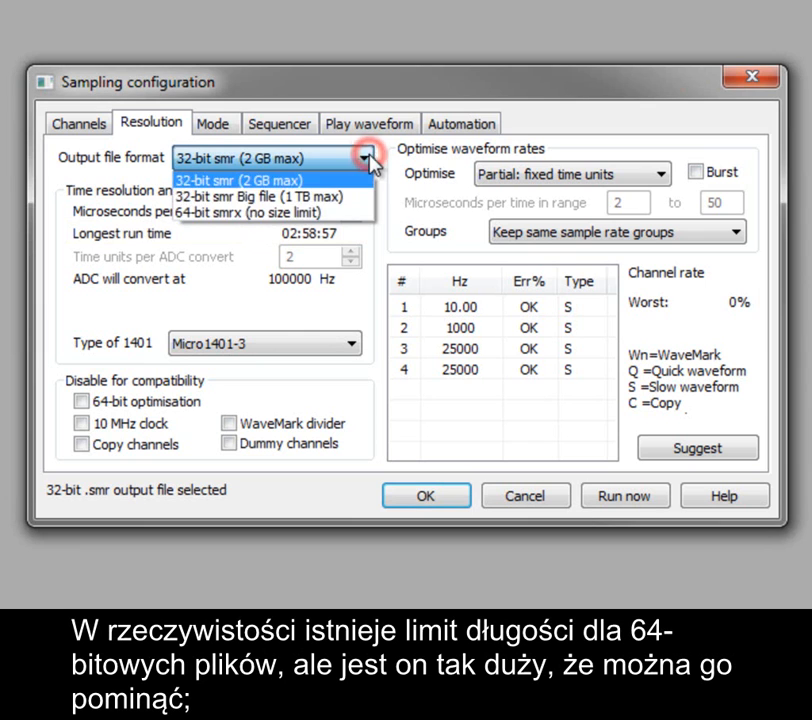
{"action": "left_click", "coordinate": [354, 212]}
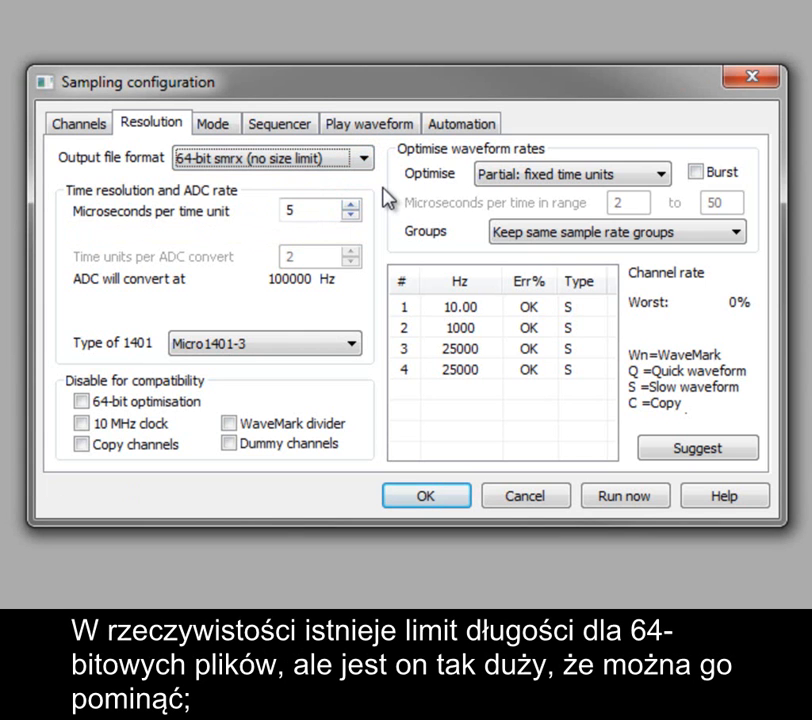
{"action": "left_click_drag", "start_coordinate": [308, 214], "coordinate": [275, 210]}
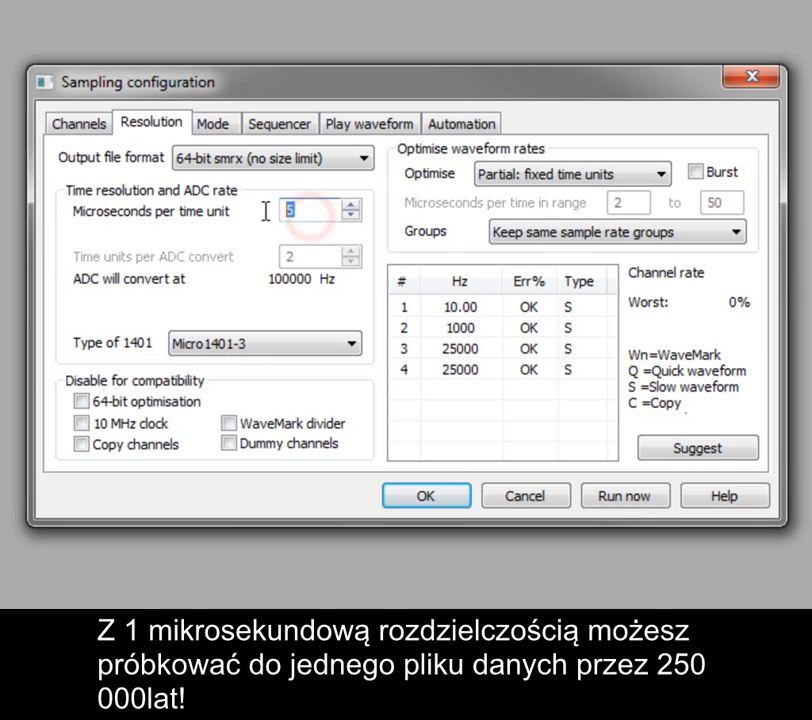
{"action": "type", "text": "1"}
{"action": "key", "text": "Tab"}
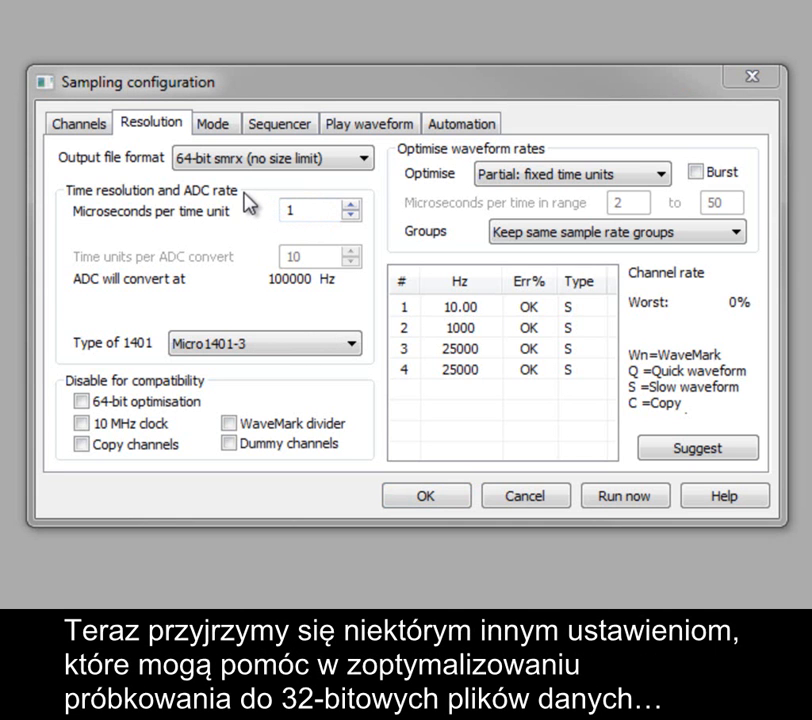
Select the 32-bit smr (2 GB max) output file format and set the microseconds per time unit to 10
{"action": "left_click", "coordinate": [365, 158]}
{"action": "left_click", "coordinate": [367, 181]}
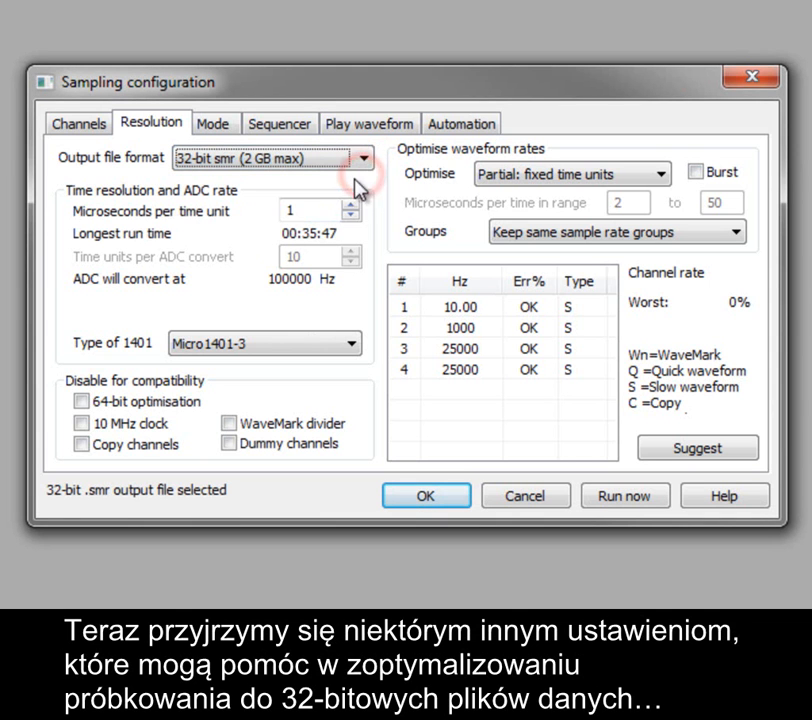
{"action": "double_click", "coordinate": [308, 210]}
{"action": "type", "text": "10"}
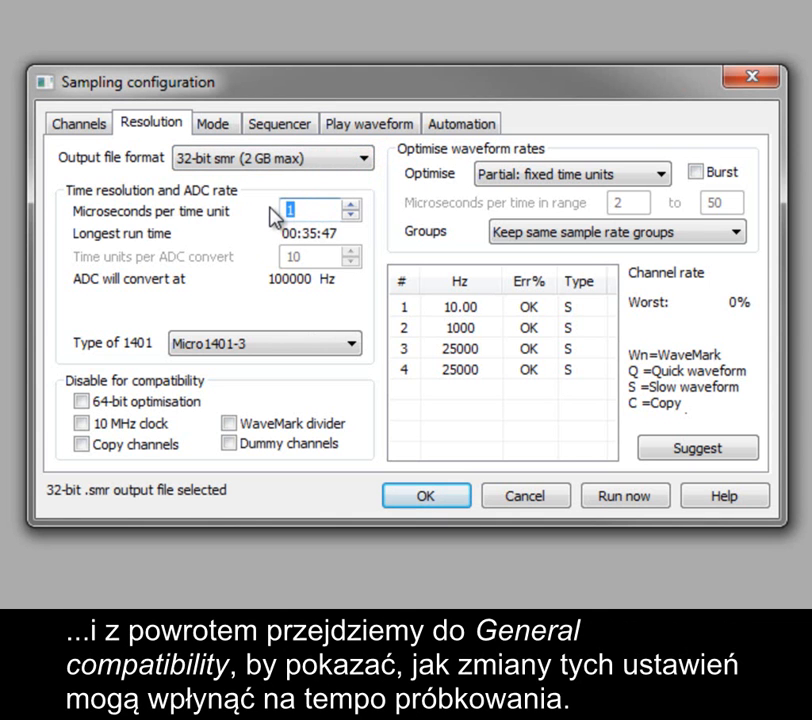
Set the type of 1401 to General compatibility and the waveform rate optimisation to Full: time units can change
{"action": "left_click", "coordinate": [308, 343]}
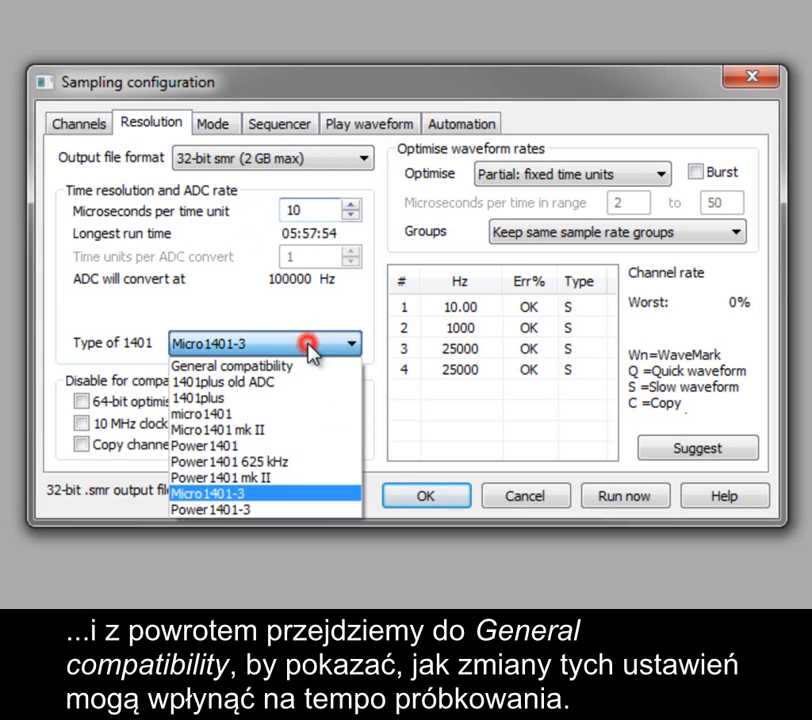
{"action": "left_click", "coordinate": [302, 368]}
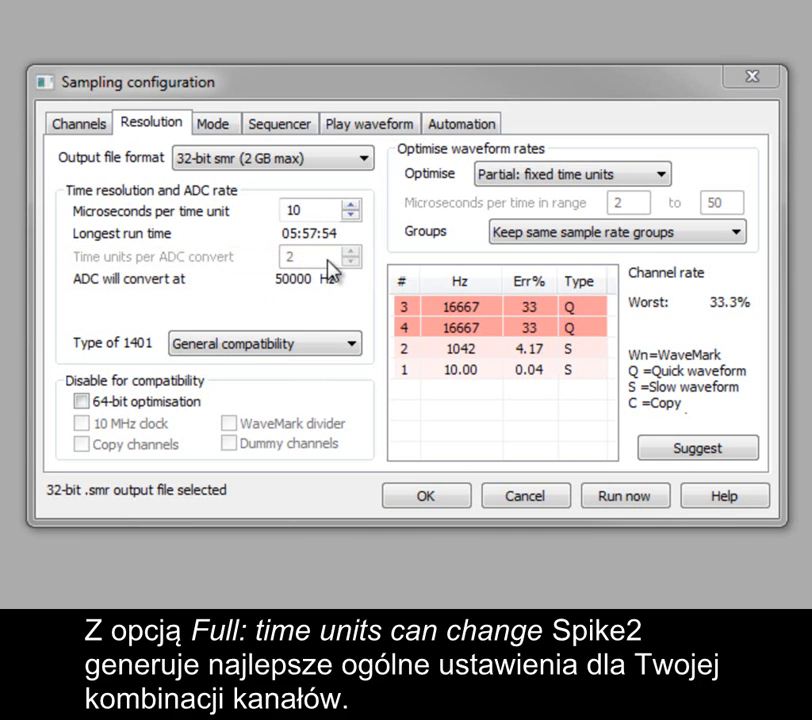
{"action": "left_click", "coordinate": [660, 176]}
{"action": "left_click", "coordinate": [622, 228]}
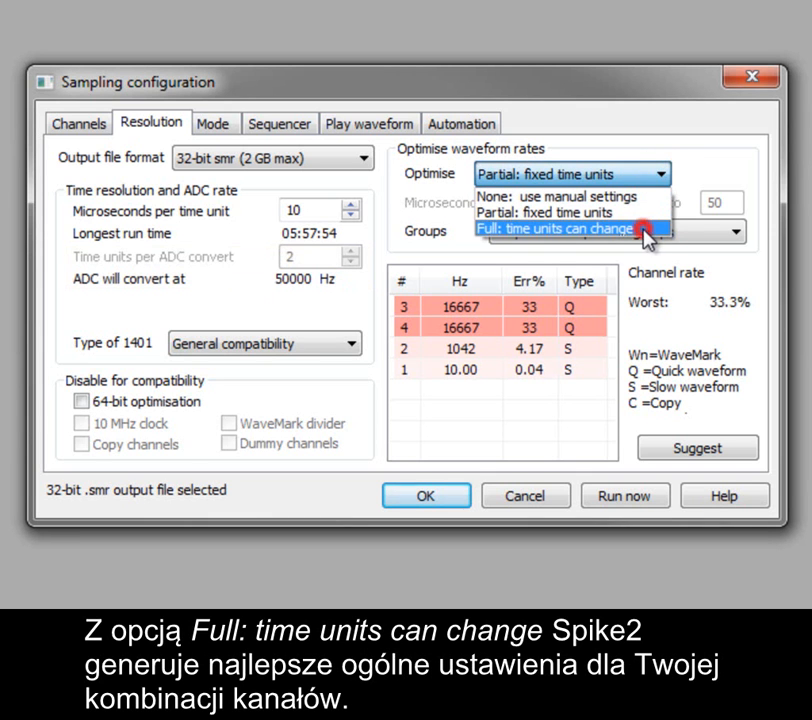
{"action": "left_click", "coordinate": [645, 232]}
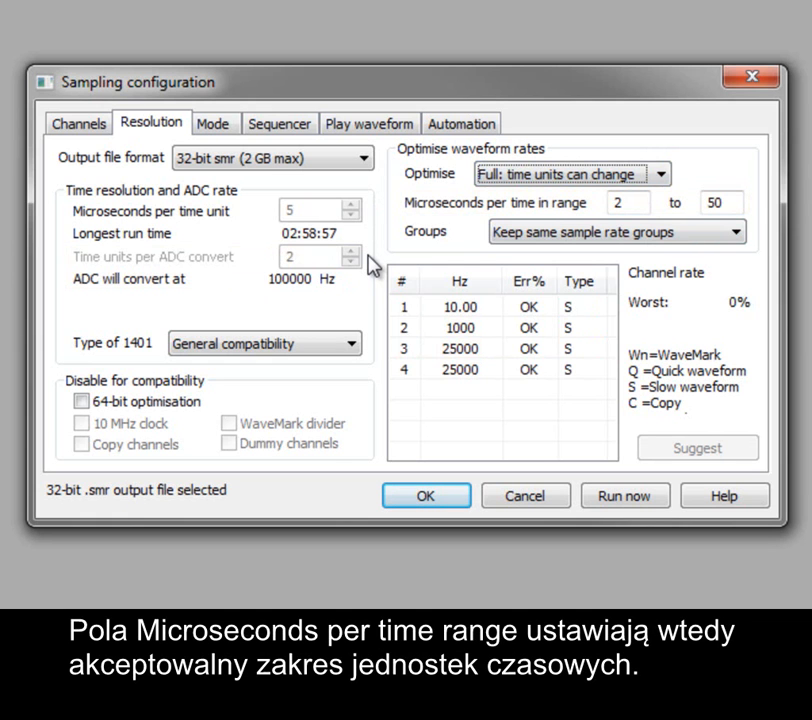
Set the waveform rate optimisation to None: use manual settings and raise the microseconds per time unit to 10
{"action": "left_click", "coordinate": [664, 174]}
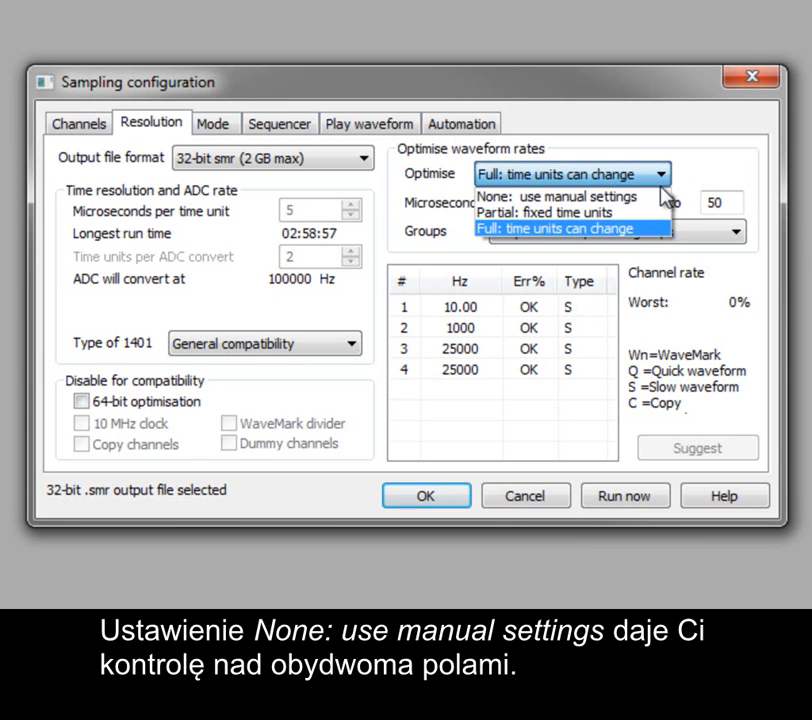
{"action": "left_click", "coordinate": [658, 197]}
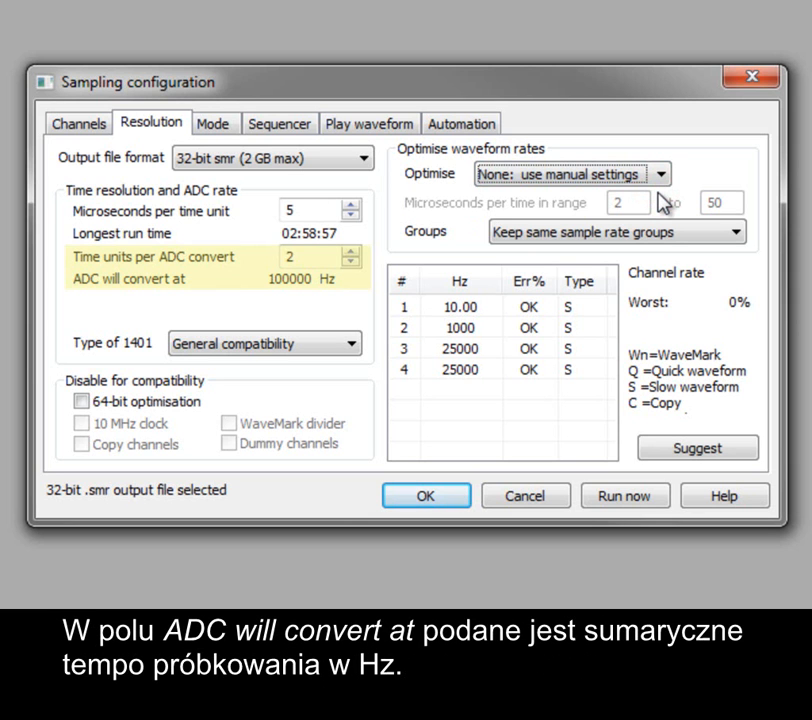
{"action": "left_click", "coordinate": [350, 206]}
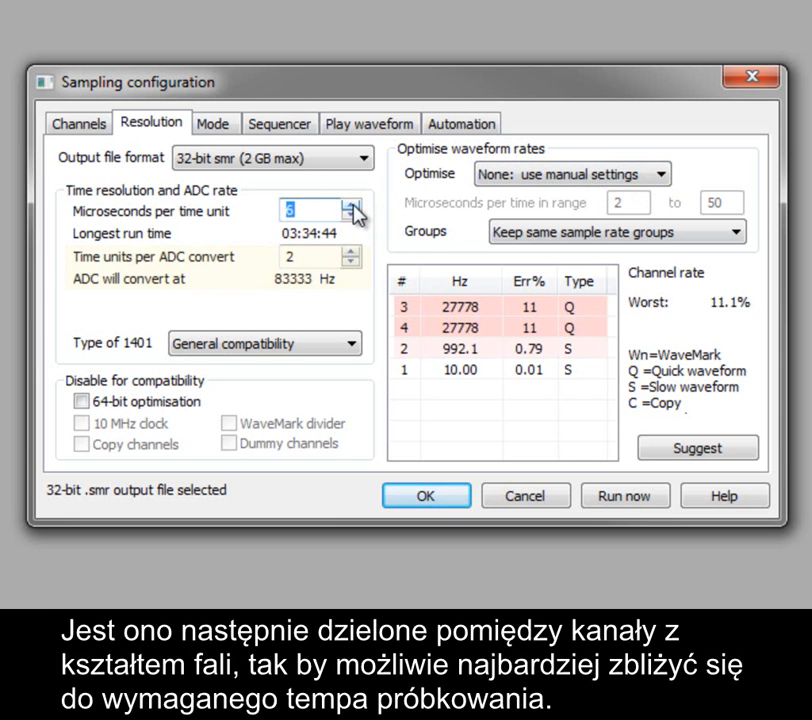
{"action": "left_click", "coordinate": [350, 206]}
{"action": "left_click", "coordinate": [350, 206]}
{"action": "left_click", "coordinate": [350, 206]}
{"action": "left_click", "coordinate": [350, 206]}
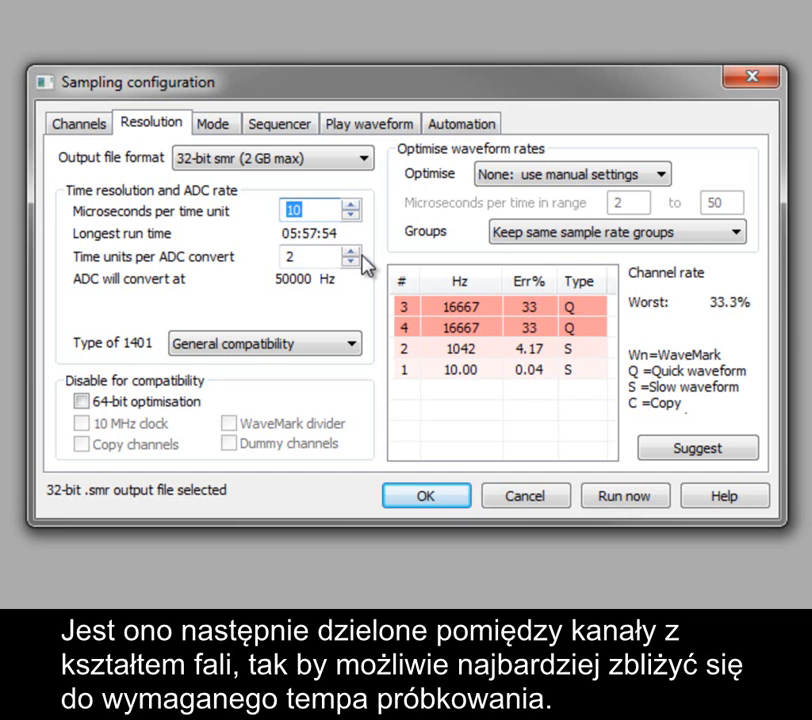
Try higher time units per ADC convert, return the value to 2, and apply the suggested settings that minimise the sample rate error
{"action": "left_click", "coordinate": [350, 251]}
{"action": "left_click", "coordinate": [350, 251]}
{"action": "left_click", "coordinate": [350, 259]}
{"action": "left_click", "coordinate": [350, 259]}
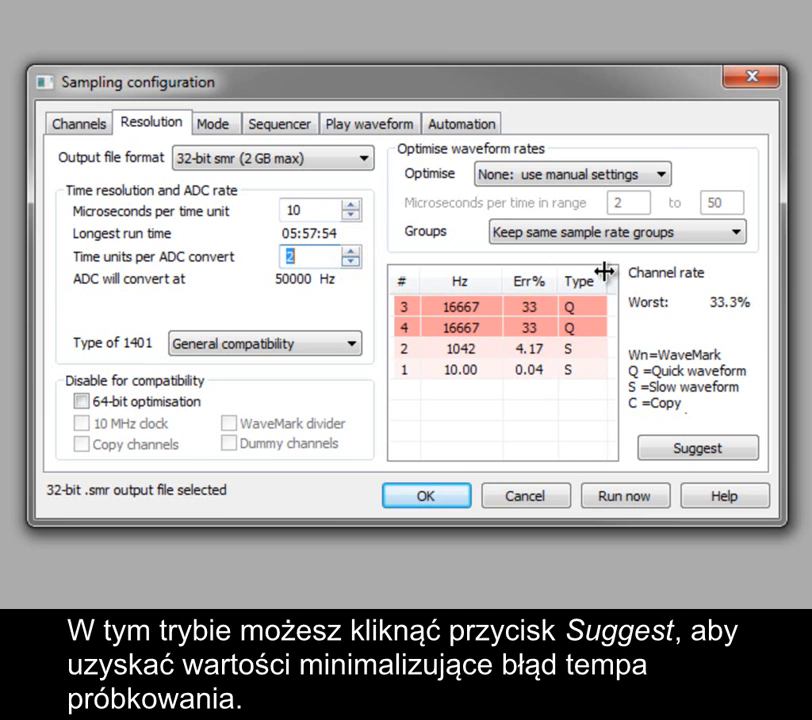
{"action": "left_click", "coordinate": [739, 456]}
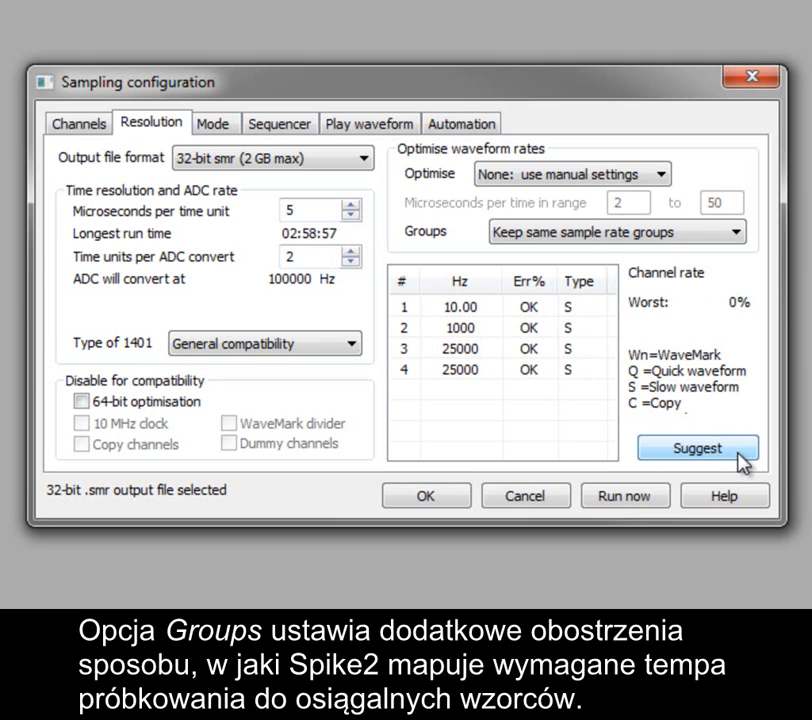
Set the waveform rate optimisation to Partial: fixed time units and the microseconds per time unit to 10
{"action": "left_click", "coordinate": [660, 174]}
{"action": "left_click", "coordinate": [652, 212]}
{"action": "double_click", "coordinate": [300, 210]}
{"action": "type", "text": "10"}
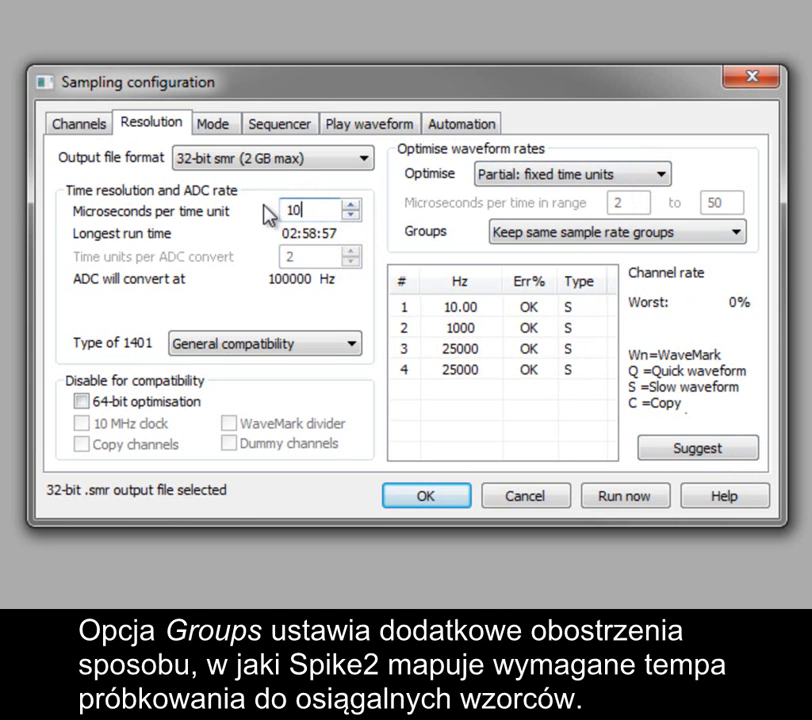
{"action": "key", "text": "Tab"}
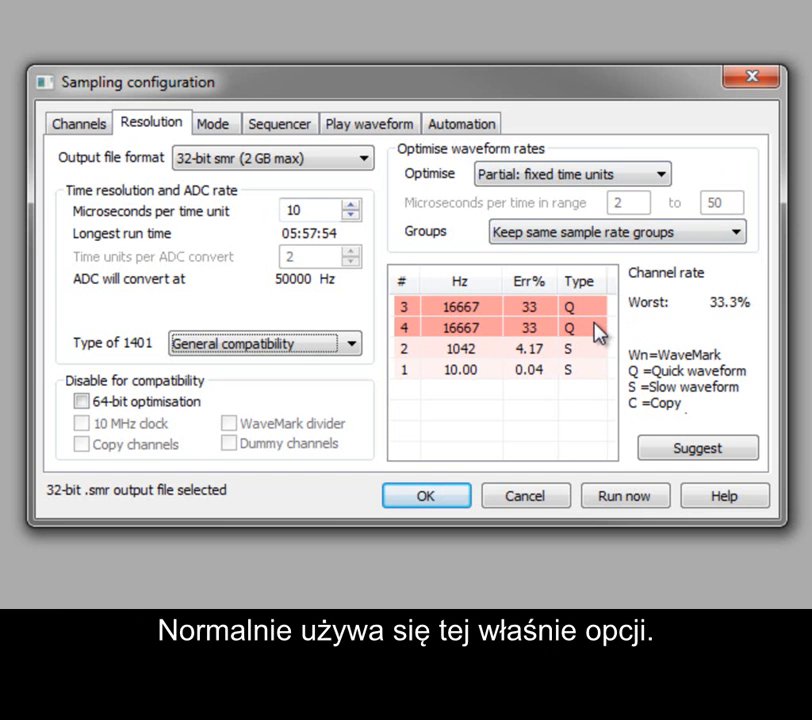
Try the Ignore same sample rate groups option and return the grouping to Keep same sample rate groups
{"action": "left_click", "coordinate": [739, 236]}
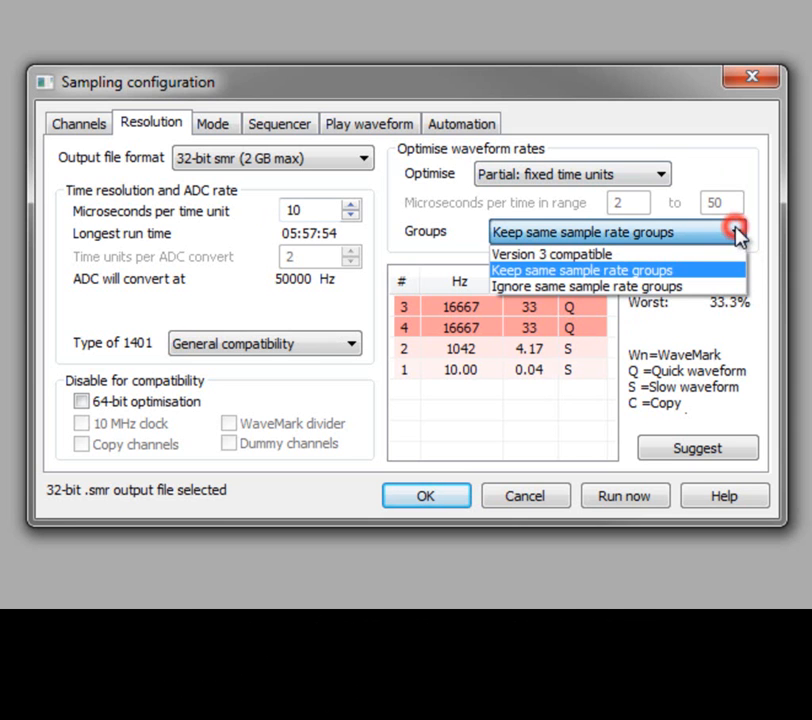
{"action": "left_click", "coordinate": [735, 286]}
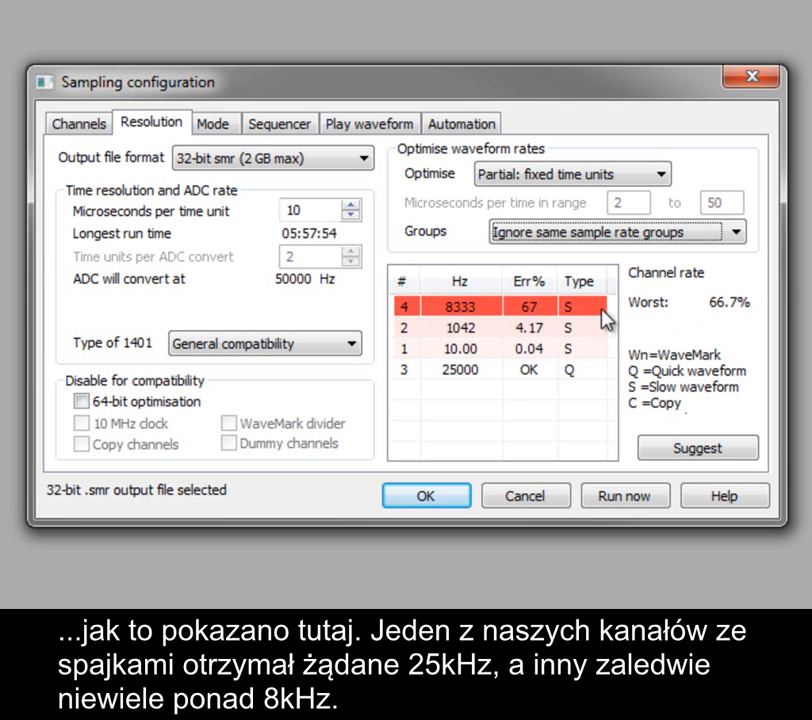
{"action": "left_click", "coordinate": [738, 236]}
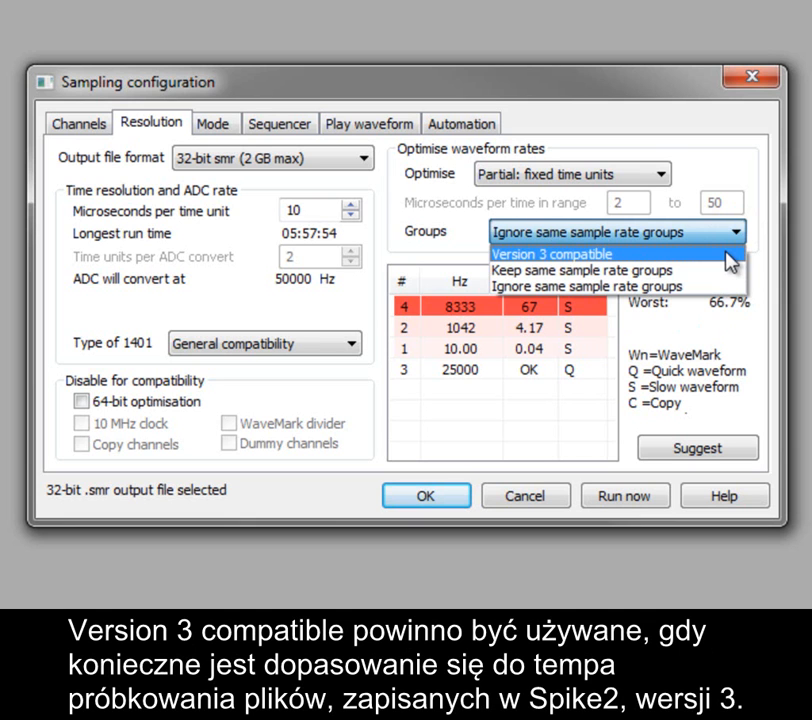
{"action": "left_click", "coordinate": [727, 269]}
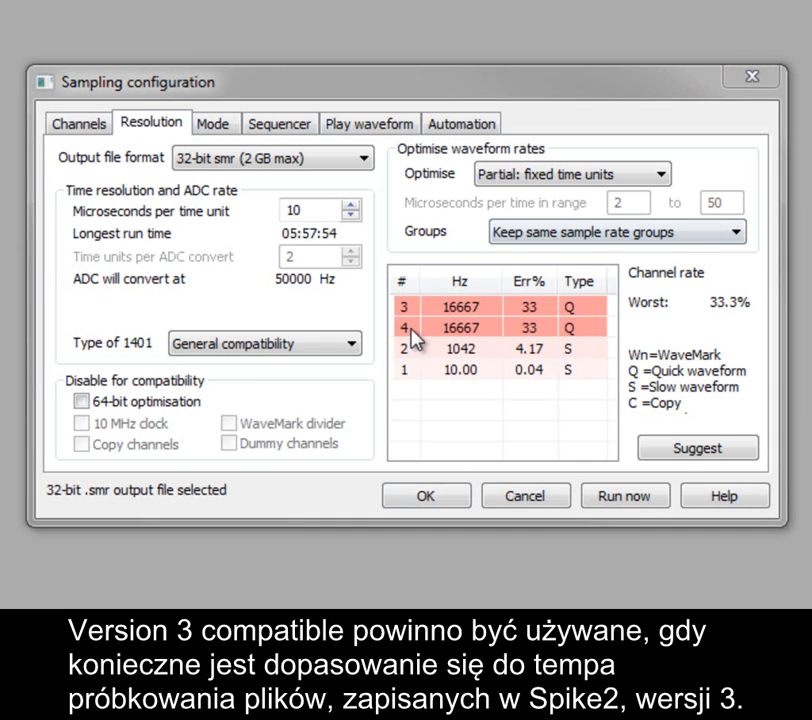
Set the type of 1401 to Micro1401-3
{"action": "left_click", "coordinate": [349, 344]}
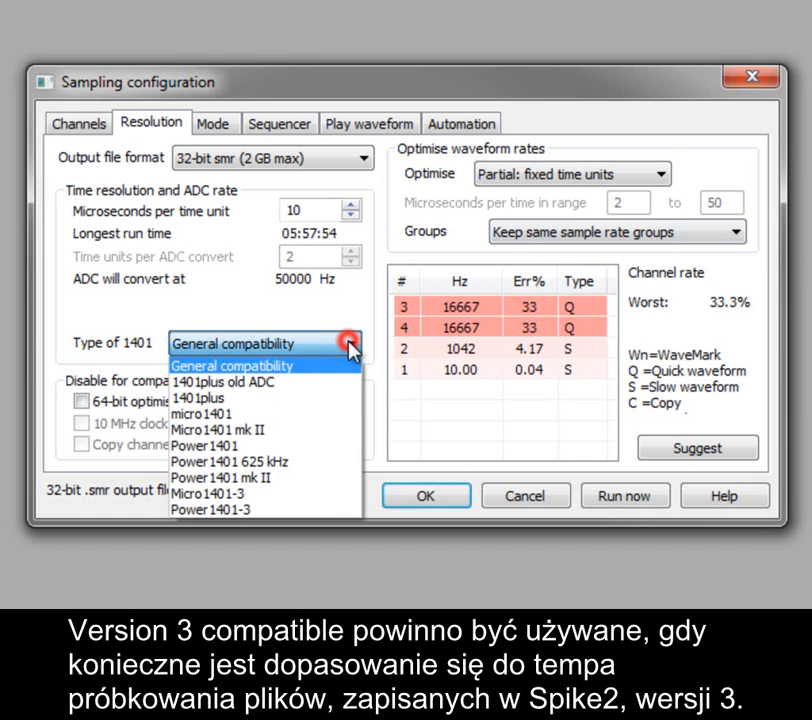
{"action": "left_click", "coordinate": [321, 492]}
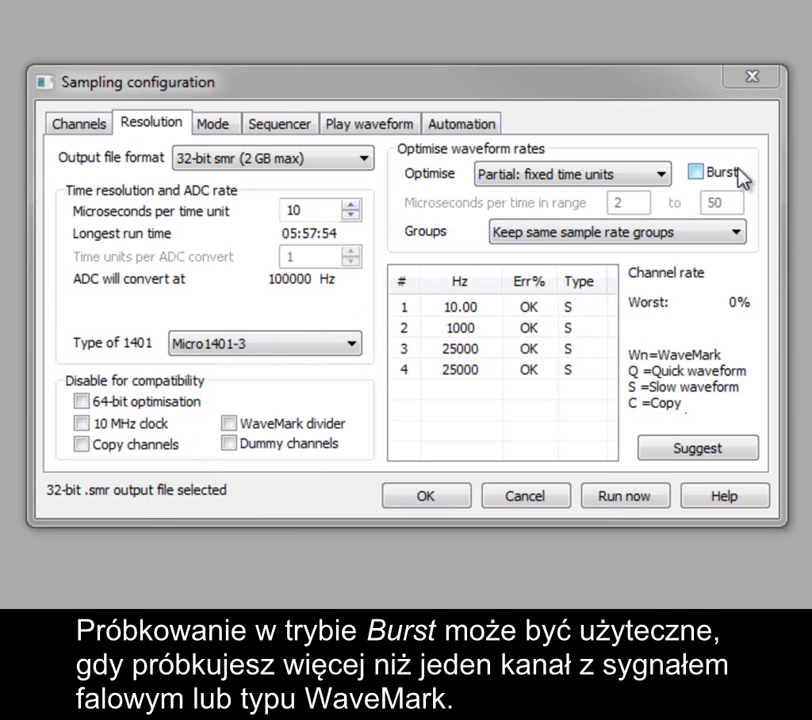
Duplicate the 25000 Hz waveform channel 4 in the channel list until there are ten waveform channels
{"action": "left_click", "coordinate": [88, 126]}
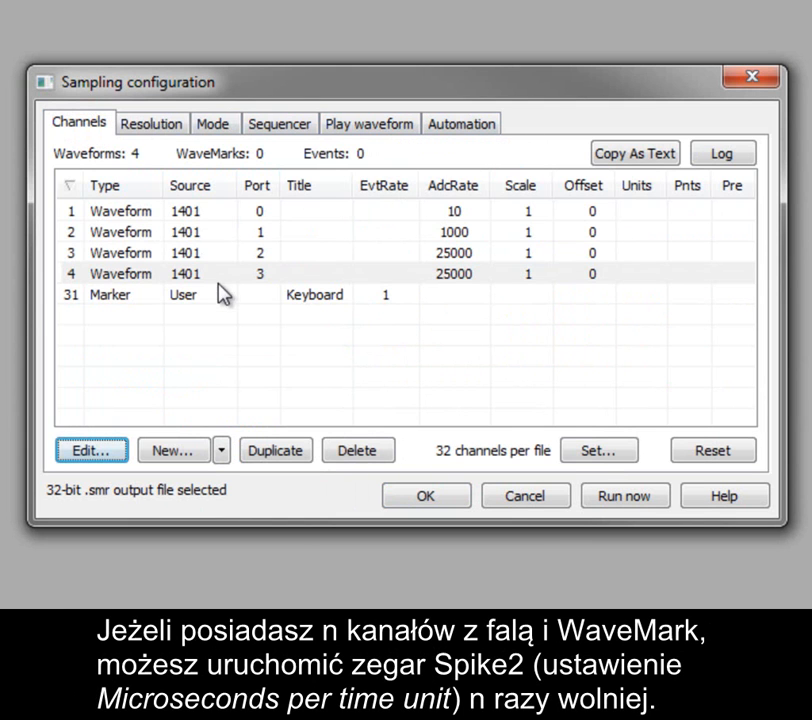
{"action": "left_click", "coordinate": [285, 457]}
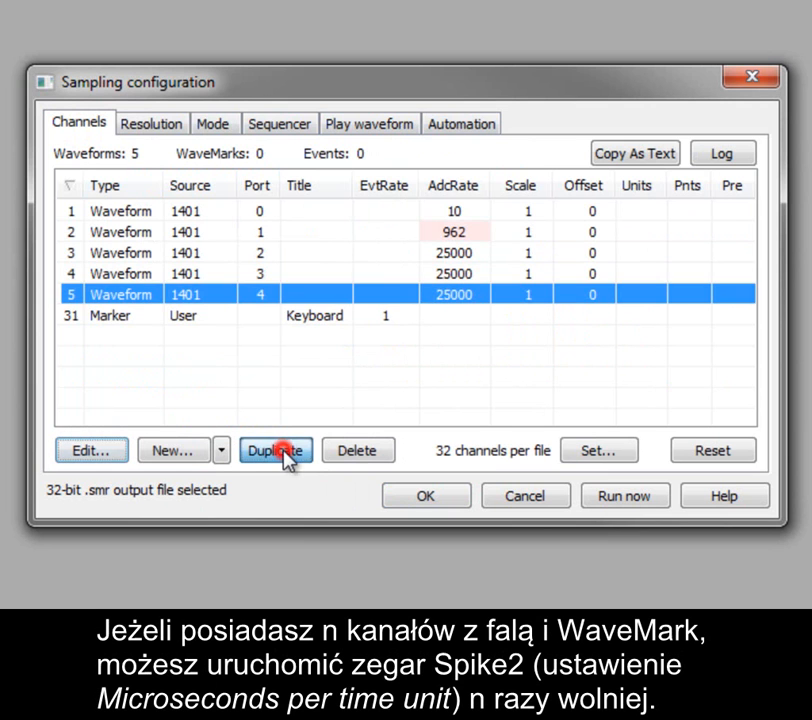
{"action": "left_click", "coordinate": [285, 457]}
{"action": "left_click", "coordinate": [286, 458]}
{"action": "left_click", "coordinate": [286, 457]}
{"action": "left_click", "coordinate": [286, 457]}
{"action": "left_click", "coordinate": [286, 457]}
{"action": "left_click", "coordinate": [286, 457]}
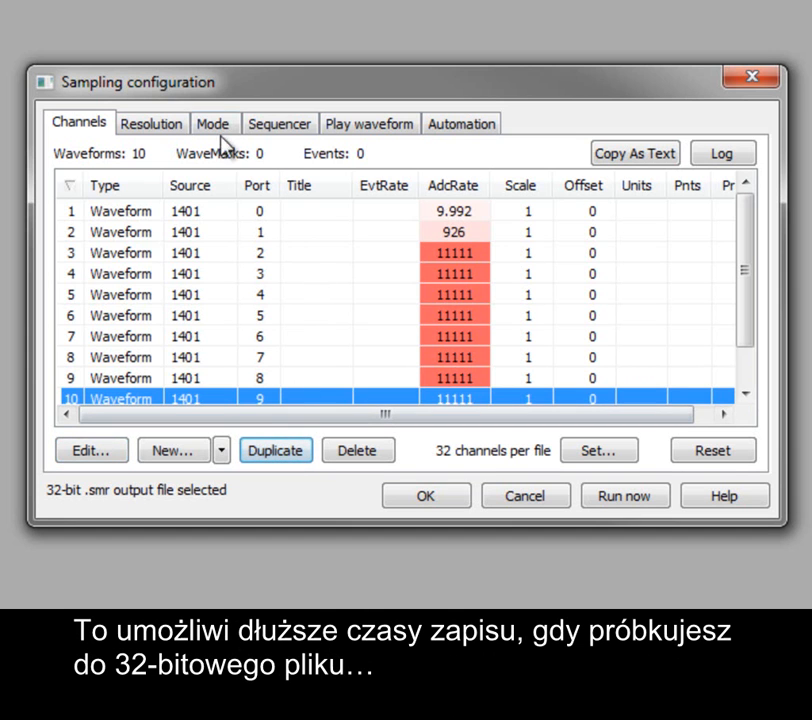
Turn on Burst mode in the waveform rate optimisation settings for the ten channels
{"action": "left_click", "coordinate": [167, 128]}
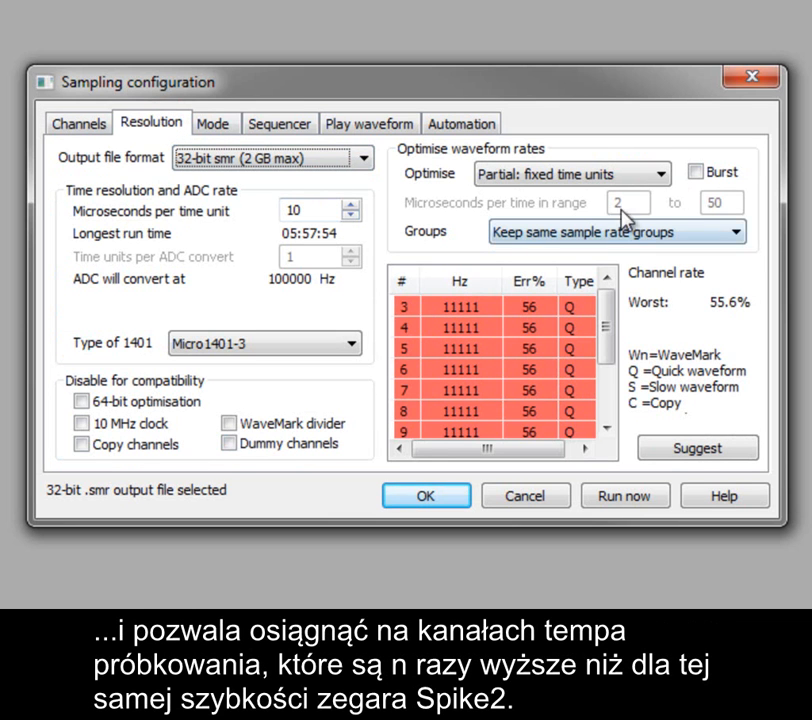
{"action": "left_click", "coordinate": [724, 170]}
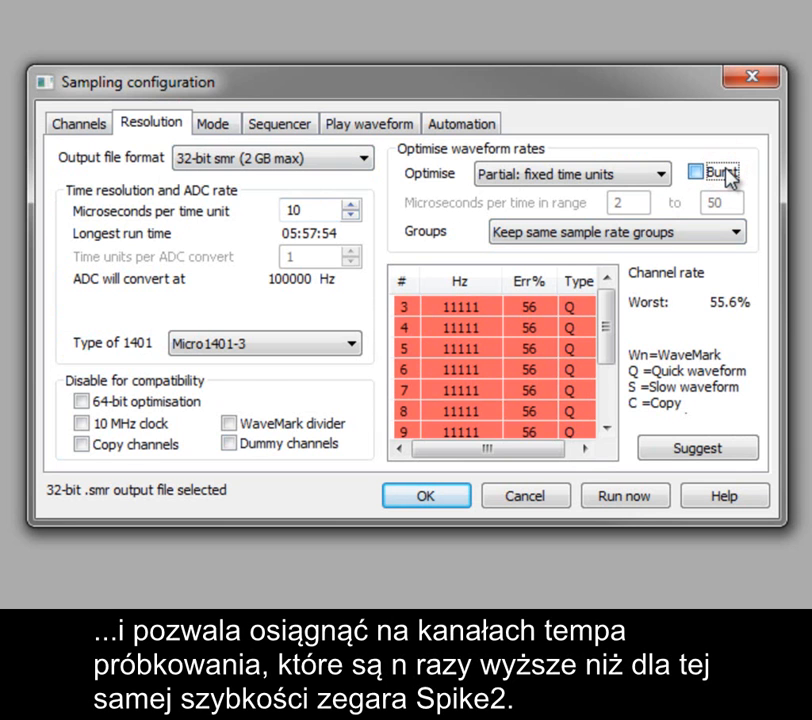